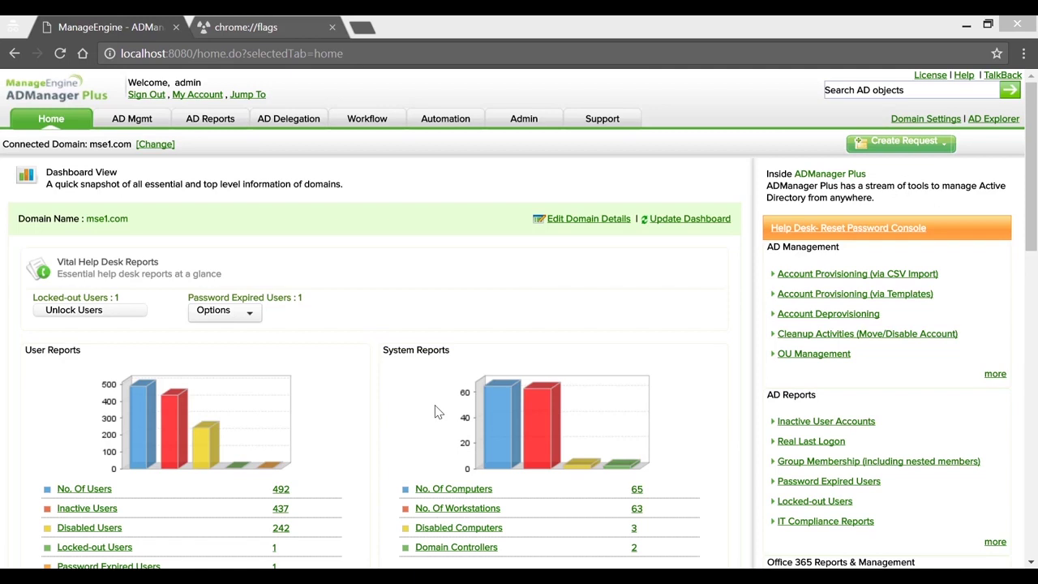
Open the Users with Password Never Expires report under AD Reports > Password Reports.
{"action": "left_click", "coordinate": [227, 120]}
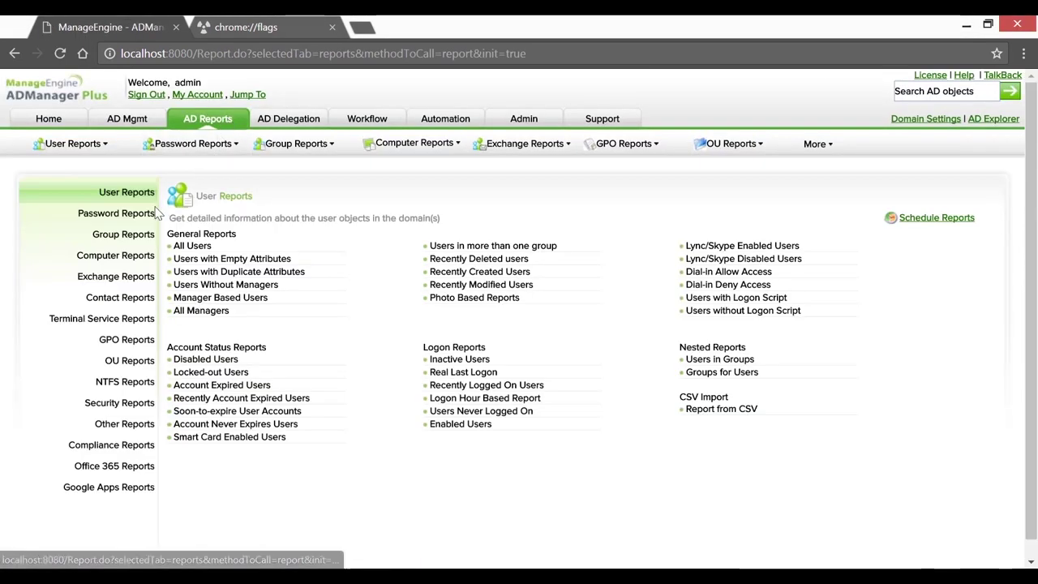
{"action": "left_click", "coordinate": [128, 216]}
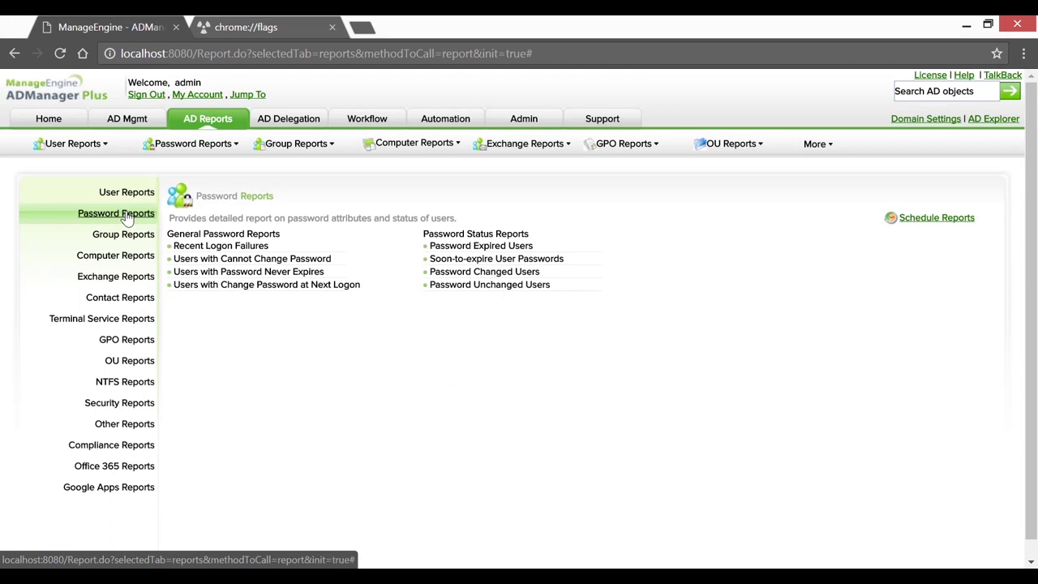
{"action": "left_click", "coordinate": [201, 275]}
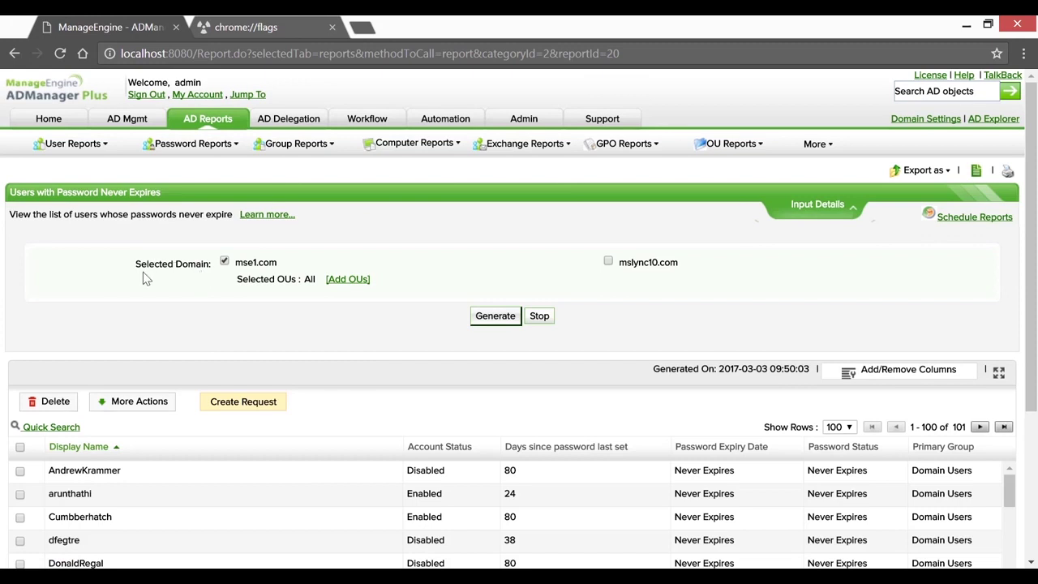
Generate the report for mslync10.com instead of mse1.com, listing 24 users.
{"action": "left_click", "coordinate": [608, 262]}
{"action": "left_click", "coordinate": [225, 261]}
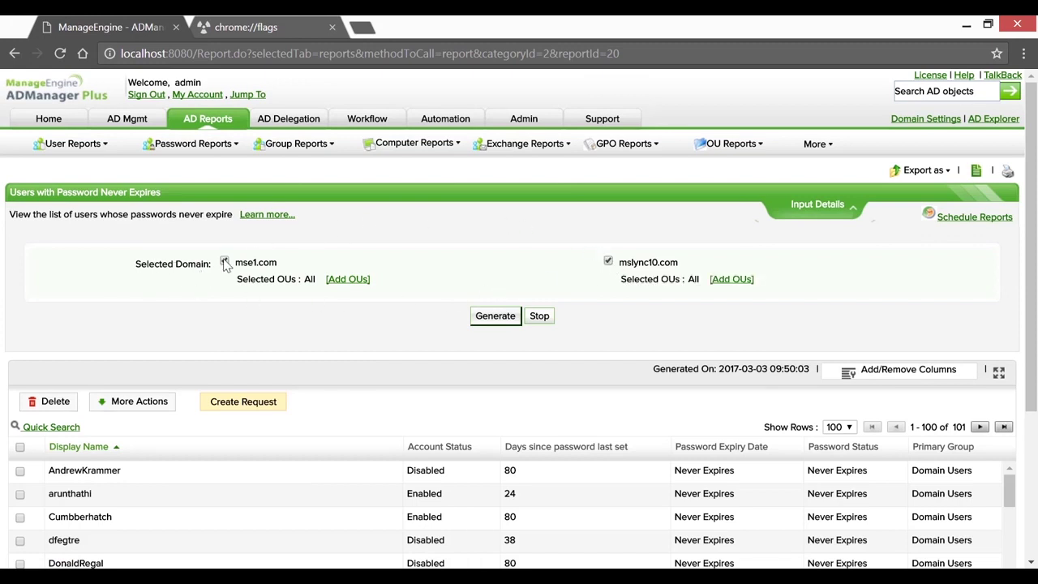
{"action": "left_click", "coordinate": [506, 320]}
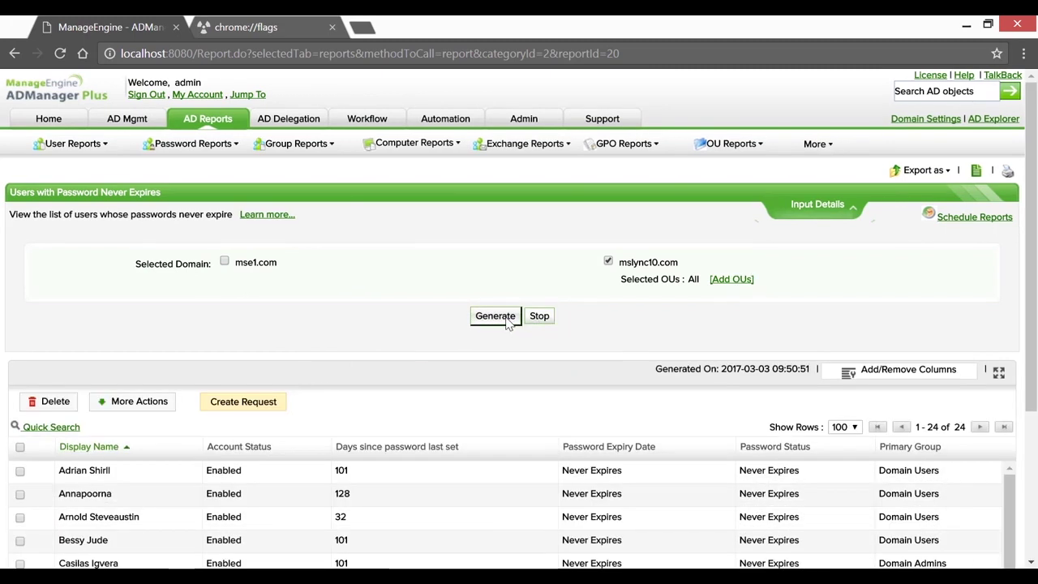
{"action": "scroll", "coordinate": [508, 322], "scroll_direction": "down", "scroll_amount": 2}
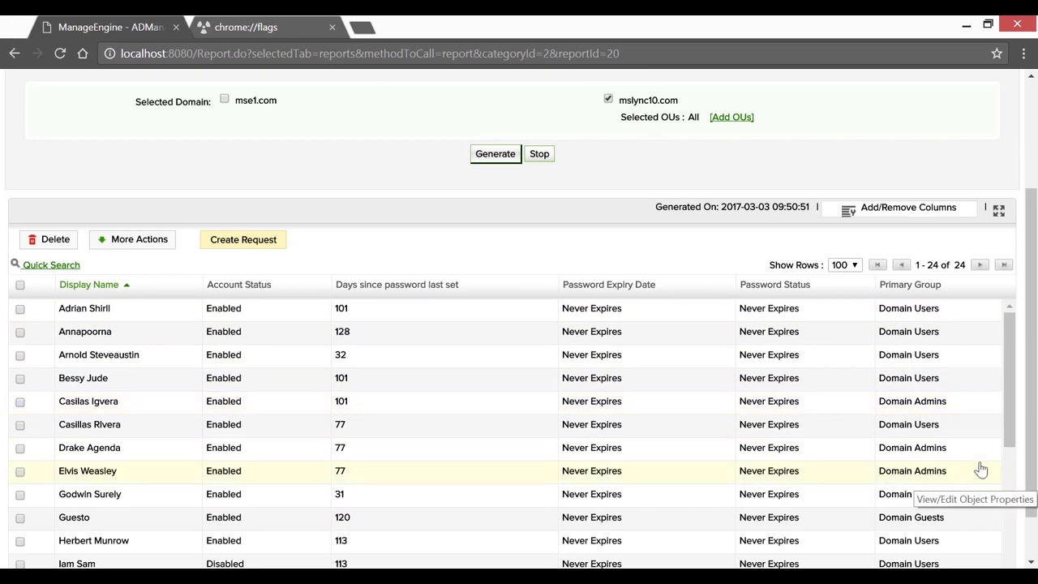
Sort the report by Primary Group and tick the three Domain Admins users.
{"action": "left_click", "coordinate": [932, 289]}
{"action": "left_click", "coordinate": [930, 292]}
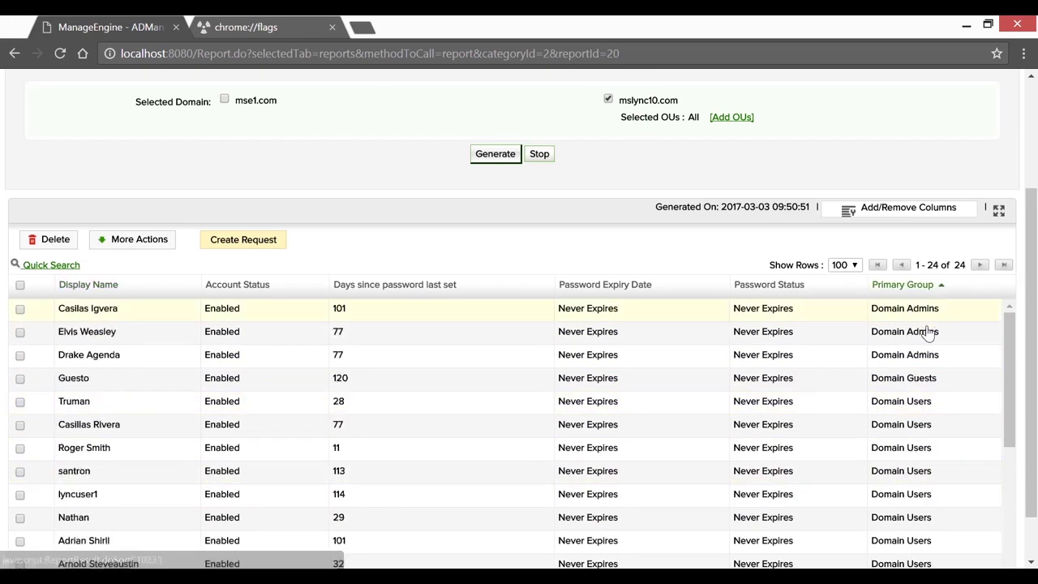
{"action": "left_click", "coordinate": [19, 309]}
{"action": "left_click", "coordinate": [20, 356]}
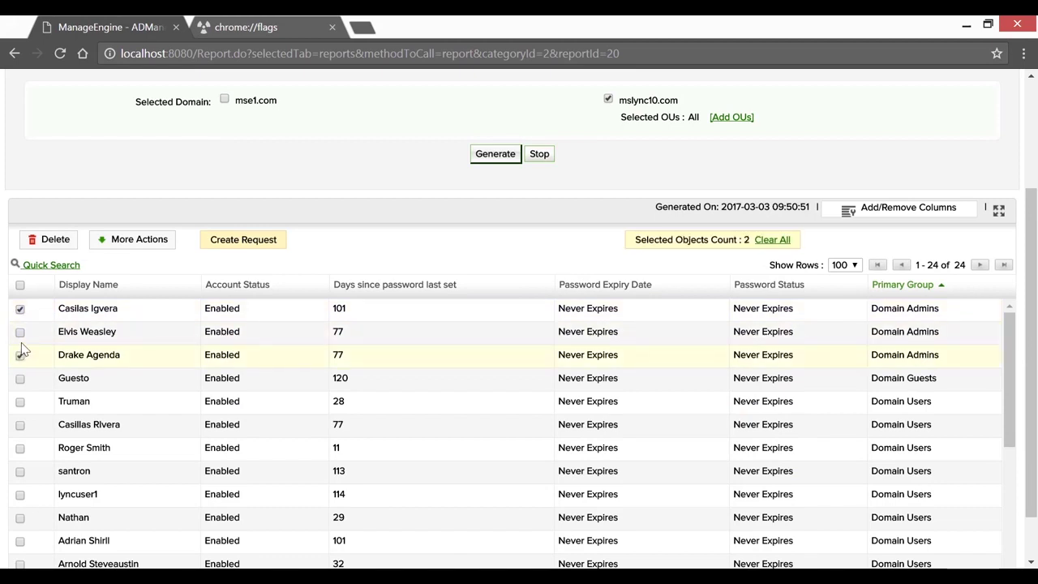
{"action": "left_click", "coordinate": [21, 334]}
Choose Reset Password as the bulk action under More Actions.
{"action": "left_click", "coordinate": [151, 249]}
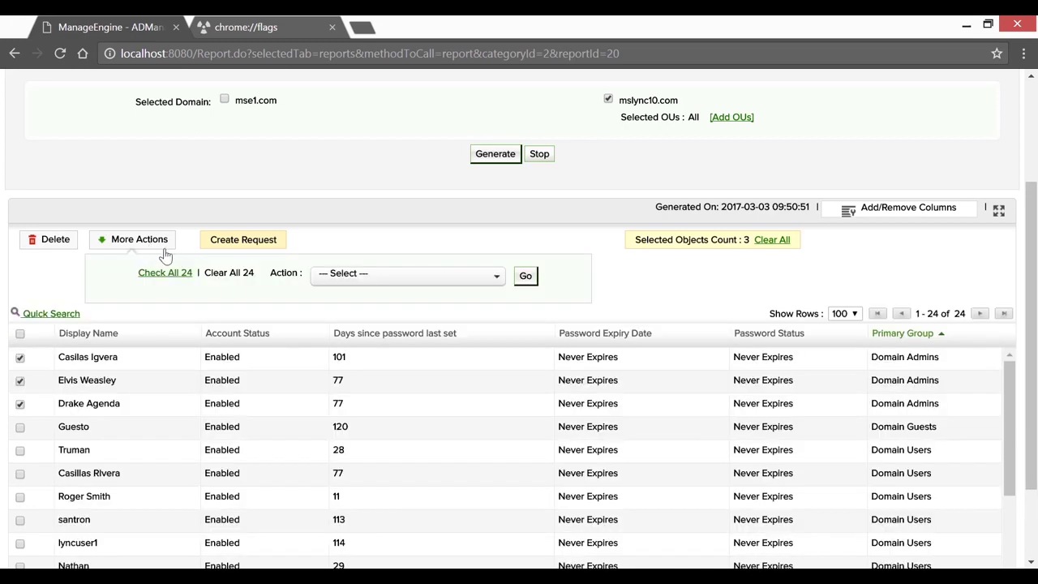
{"action": "left_click", "coordinate": [370, 279]}
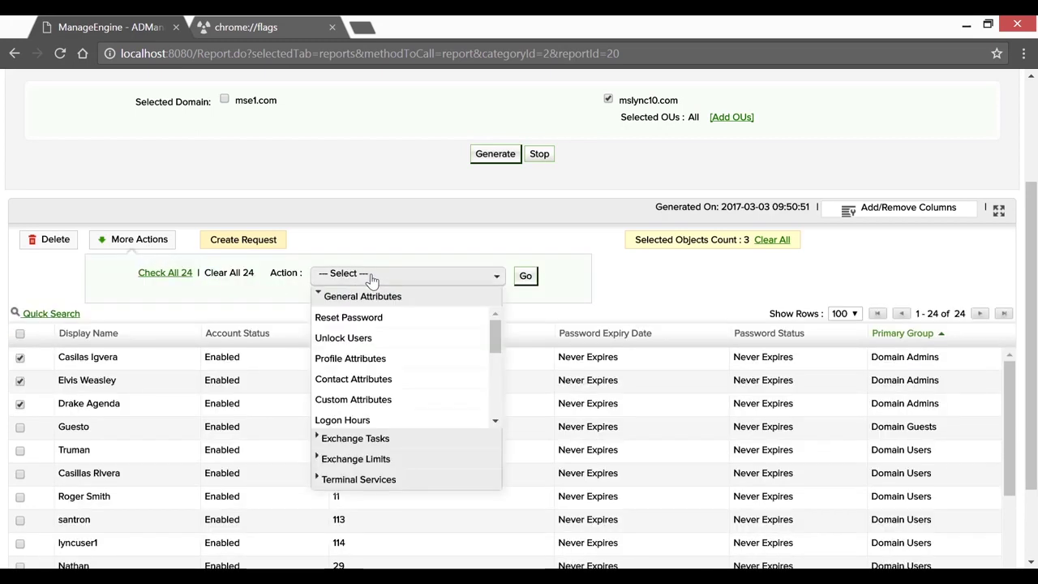
{"action": "left_click", "coordinate": [361, 318]}
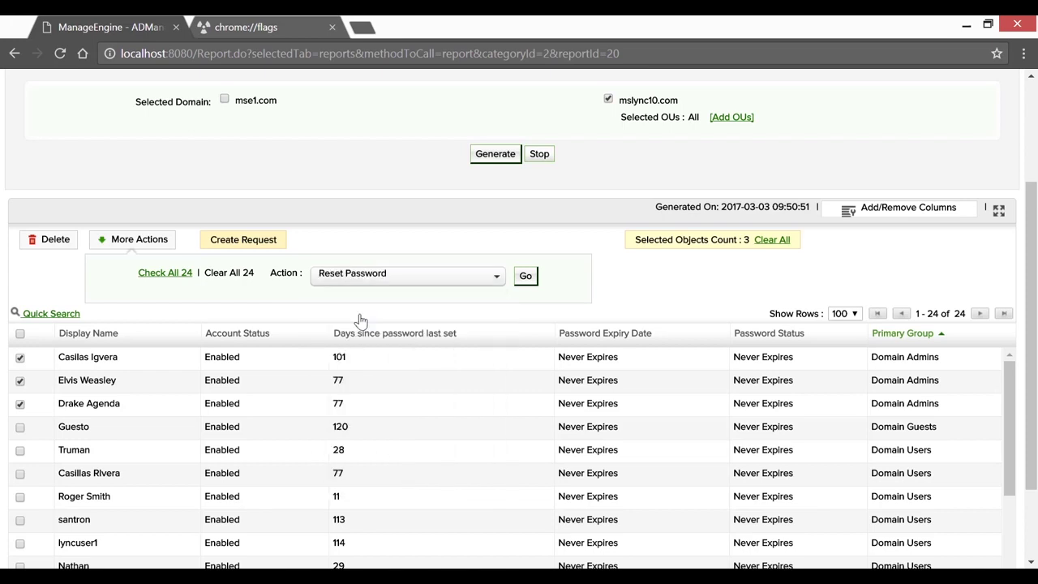
Start the reset with Type a password, entering and confirming the new password.
{"action": "left_click", "coordinate": [525, 276]}
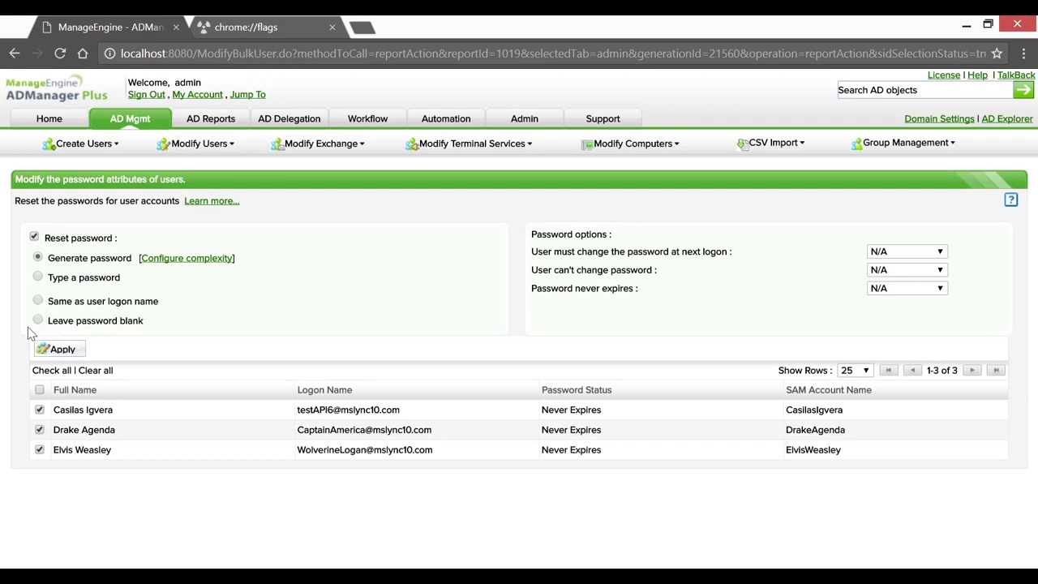
{"action": "left_click", "coordinate": [38, 277]}
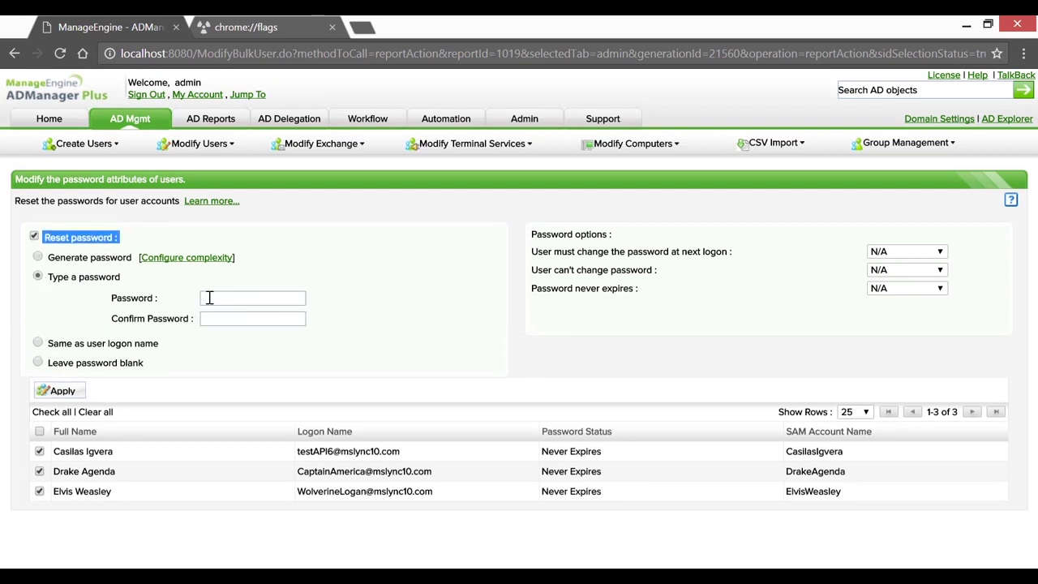
{"action": "left_click", "coordinate": [219, 300]}
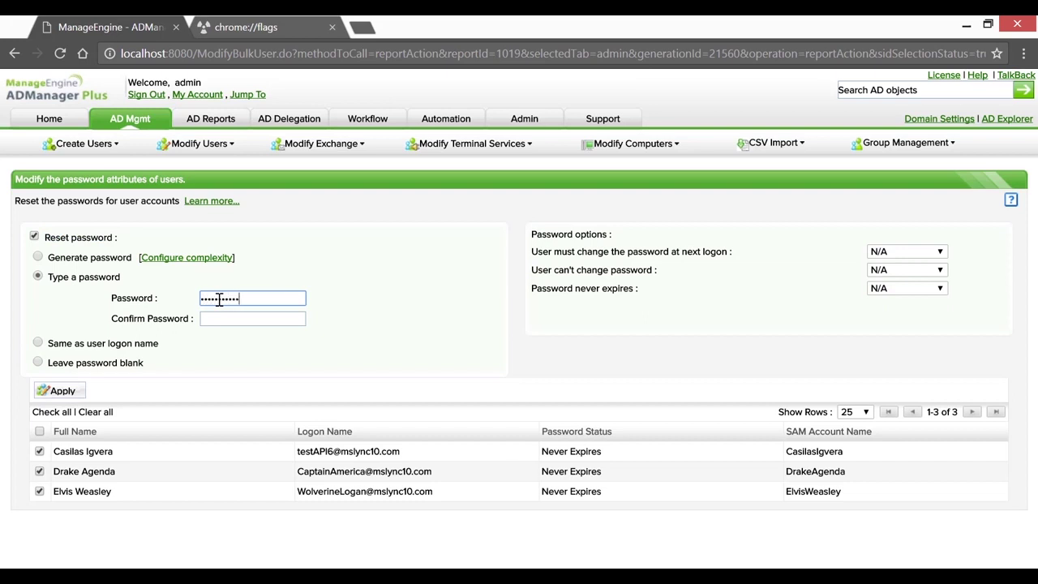
{"action": "key", "text": "Tab"}
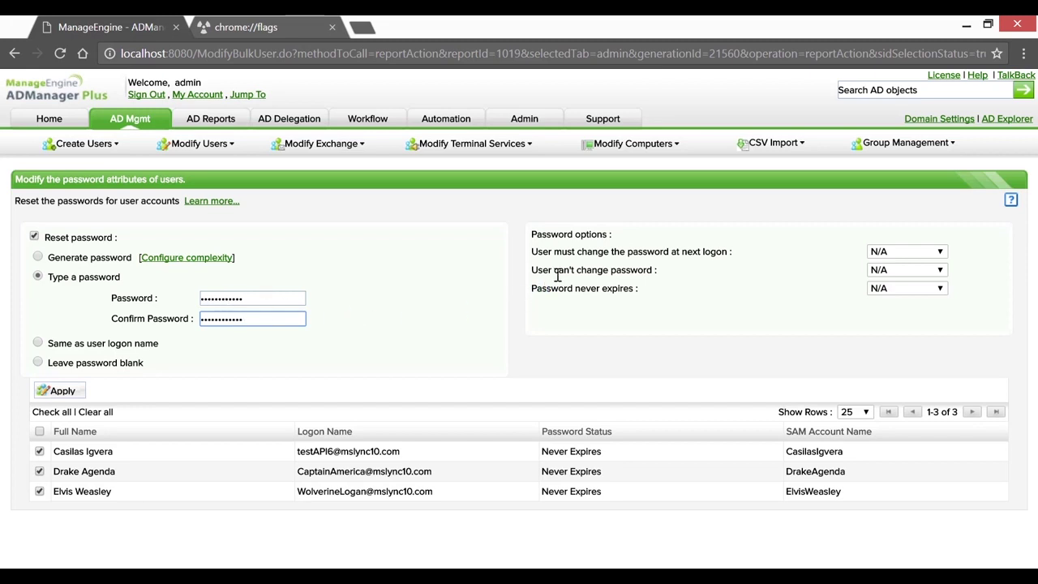
Set must change at next logon to Yes, can't change and never expires to No.
{"action": "left_click", "coordinate": [906, 253]}
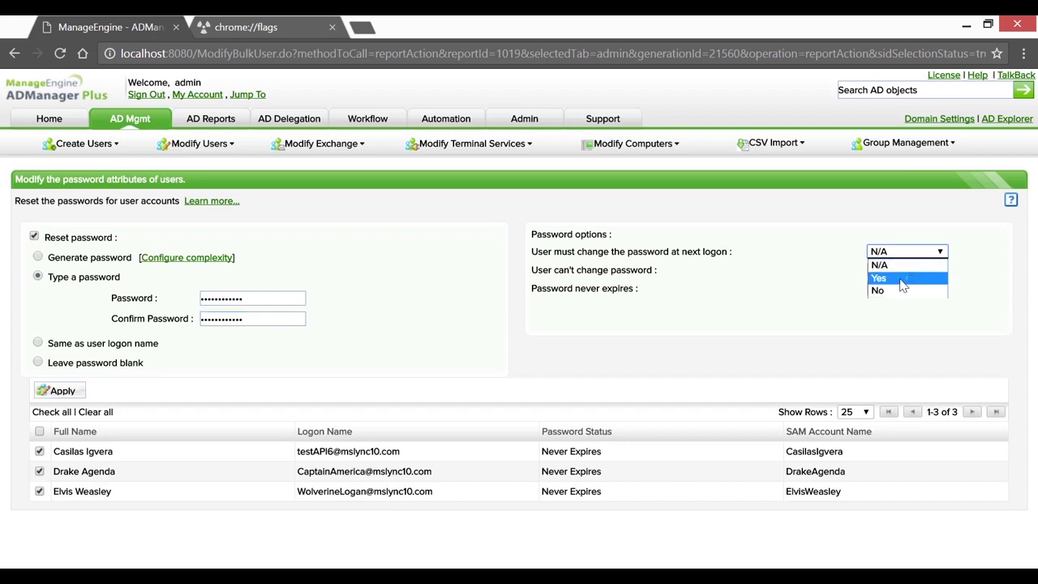
{"action": "left_click", "coordinate": [902, 279]}
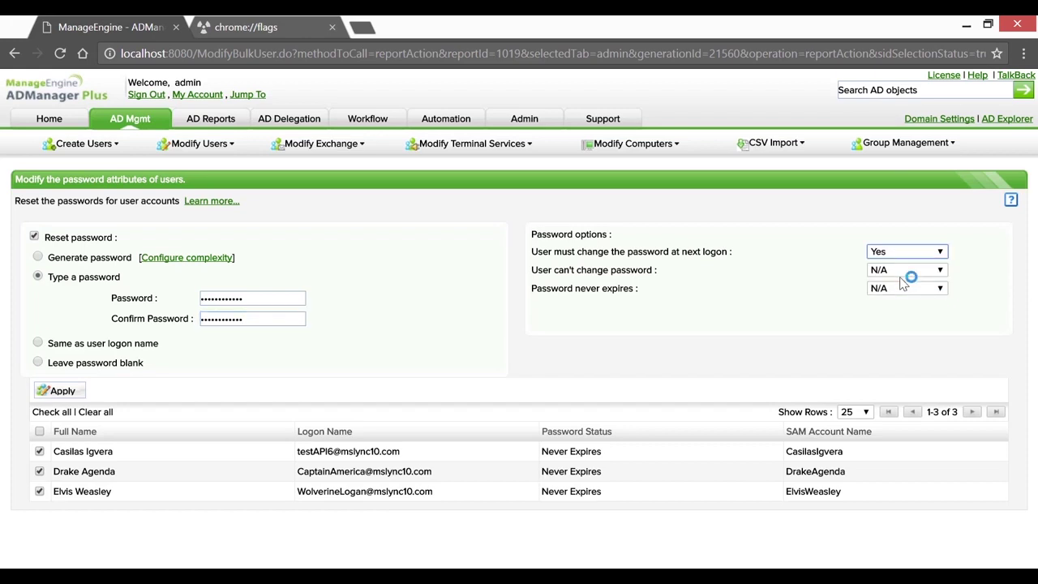
{"action": "left_click", "coordinate": [902, 277]}
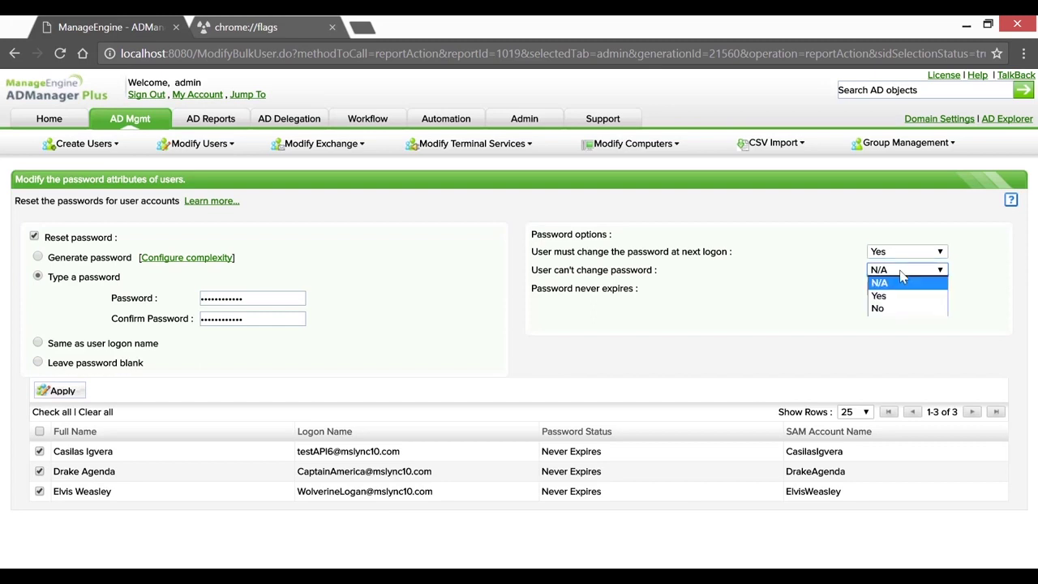
{"action": "left_click", "coordinate": [891, 309]}
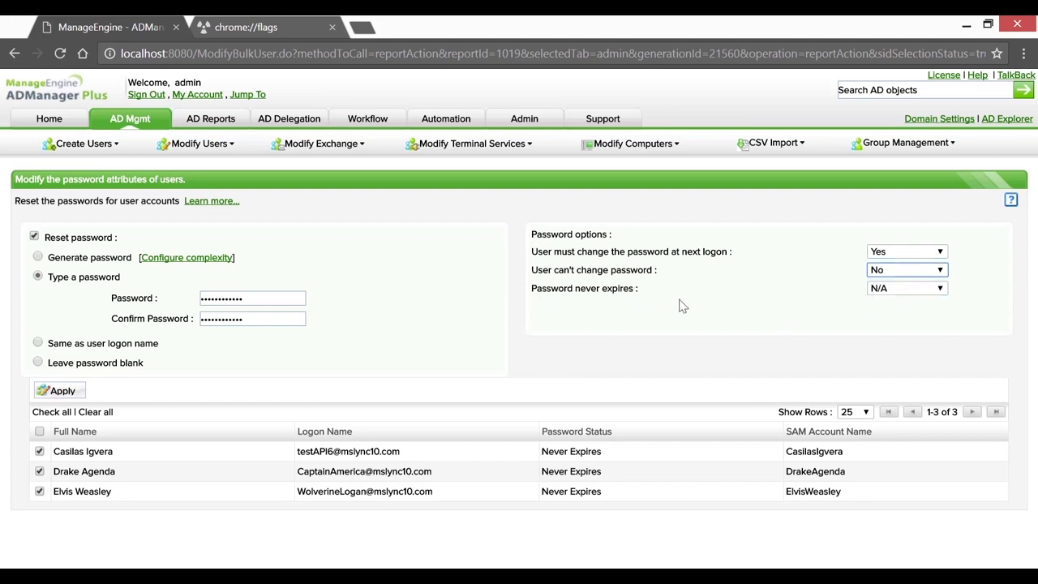
{"action": "left_click", "coordinate": [900, 289]}
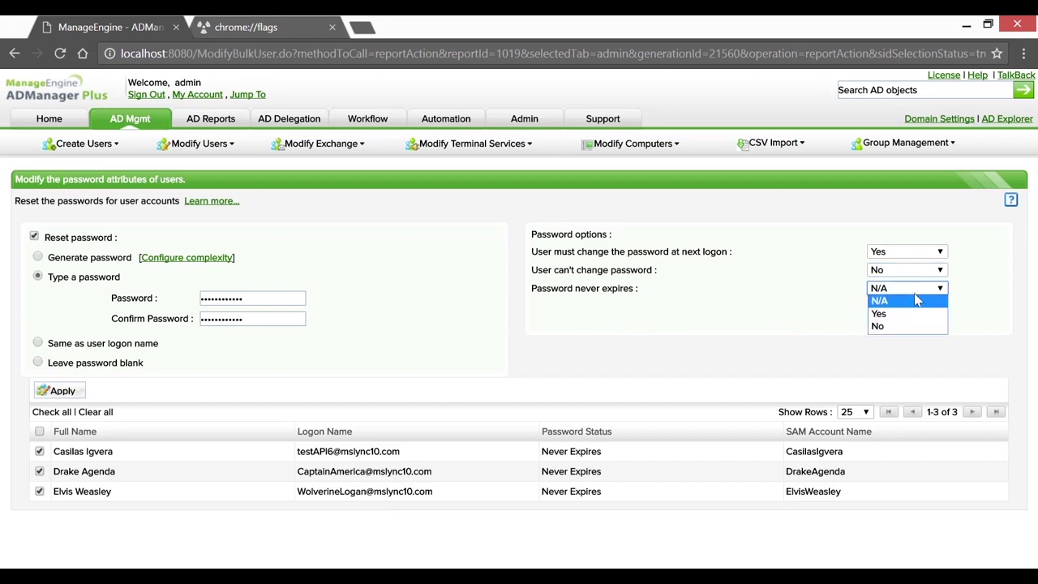
{"action": "left_click", "coordinate": [910, 326]}
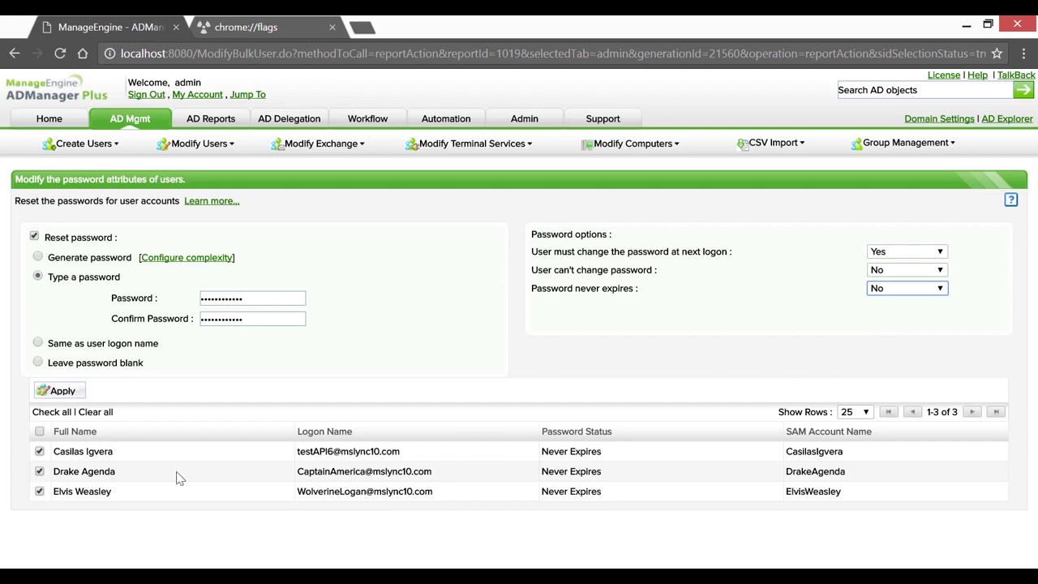
Apply the reset, review the Summary View results, and return to AD Reports.
{"action": "left_click", "coordinate": [60, 392]}
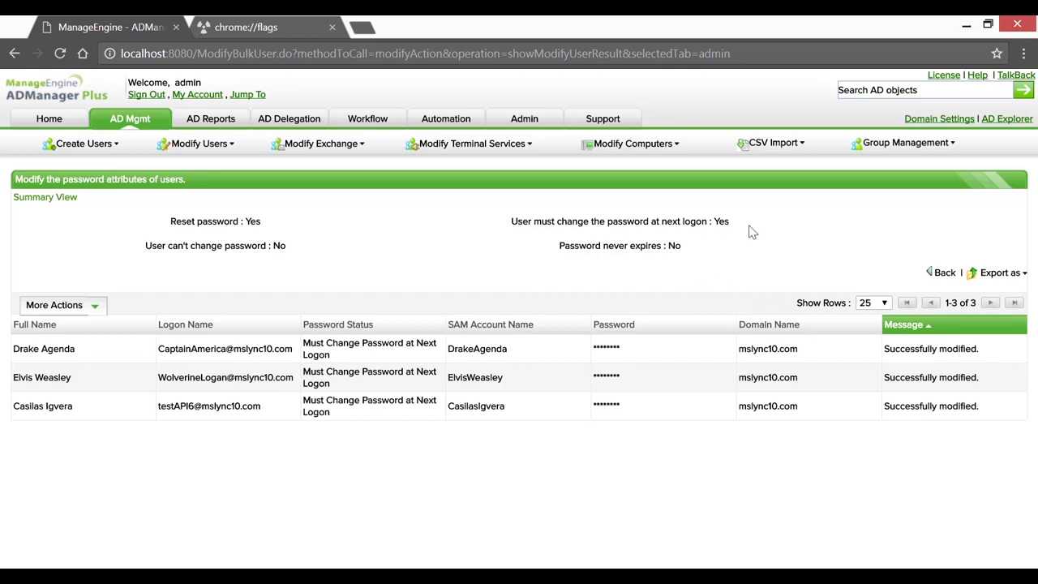
{"action": "left_click_drag", "start_coordinate": [560, 245], "coordinate": [683, 247]}
{"action": "left_click", "coordinate": [655, 272]}
{"action": "left_click", "coordinate": [209, 123]}
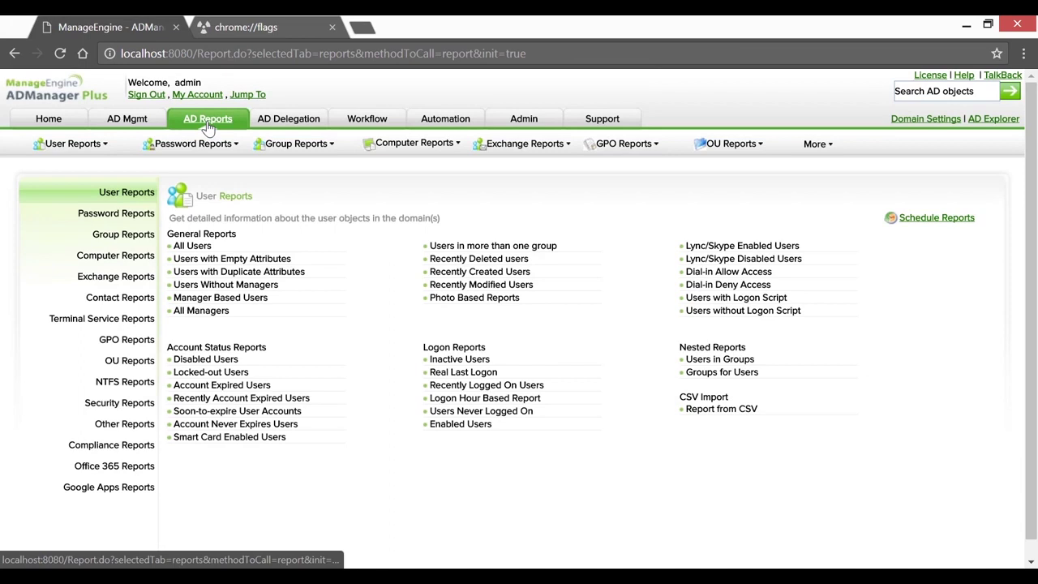
Generate the Password Unchanged Users report with time period Last 60 days.
{"action": "left_click", "coordinate": [148, 216]}
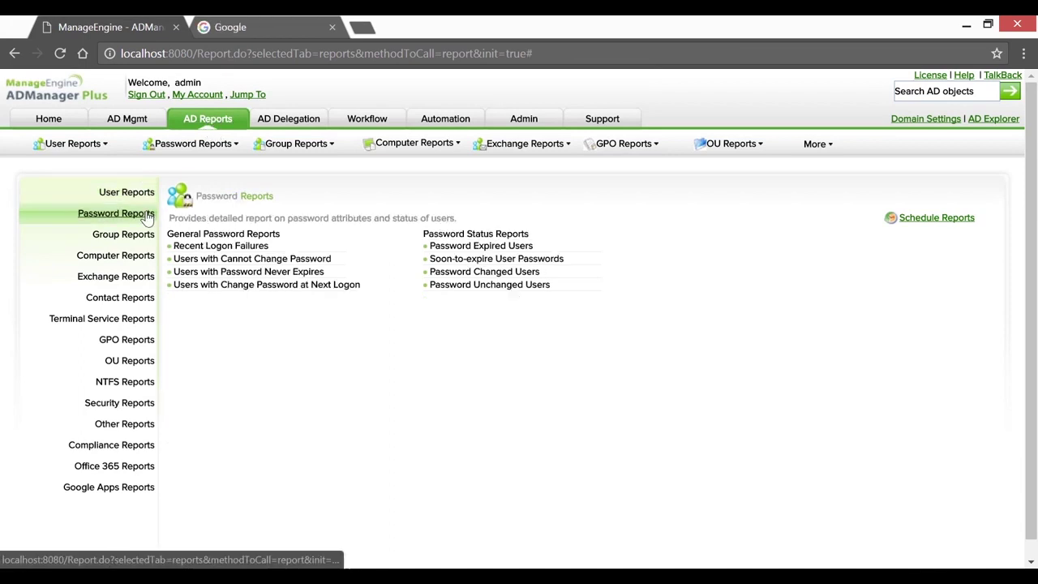
{"action": "left_click", "coordinate": [500, 286]}
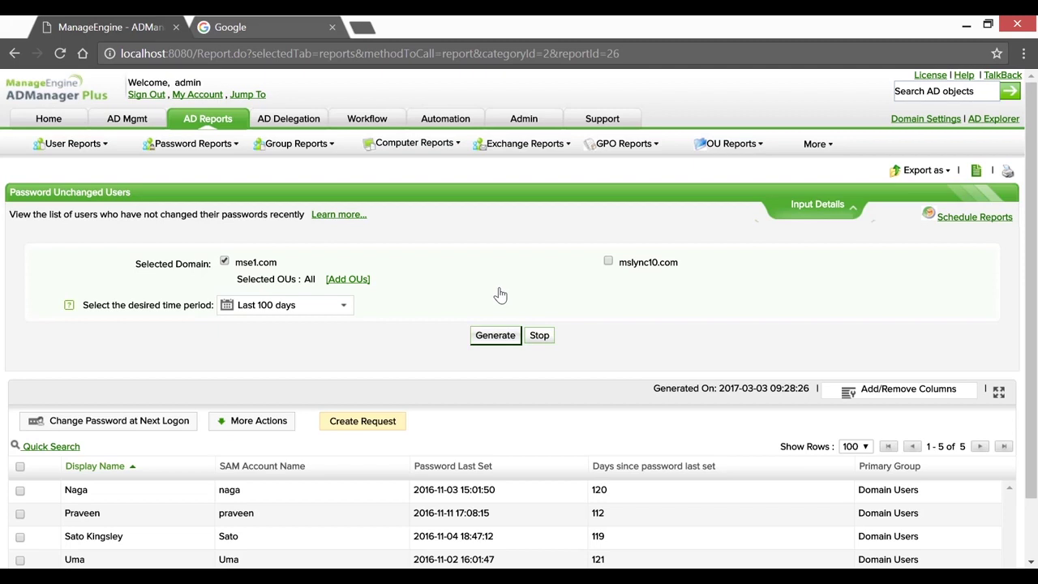
{"action": "left_click", "coordinate": [337, 305]}
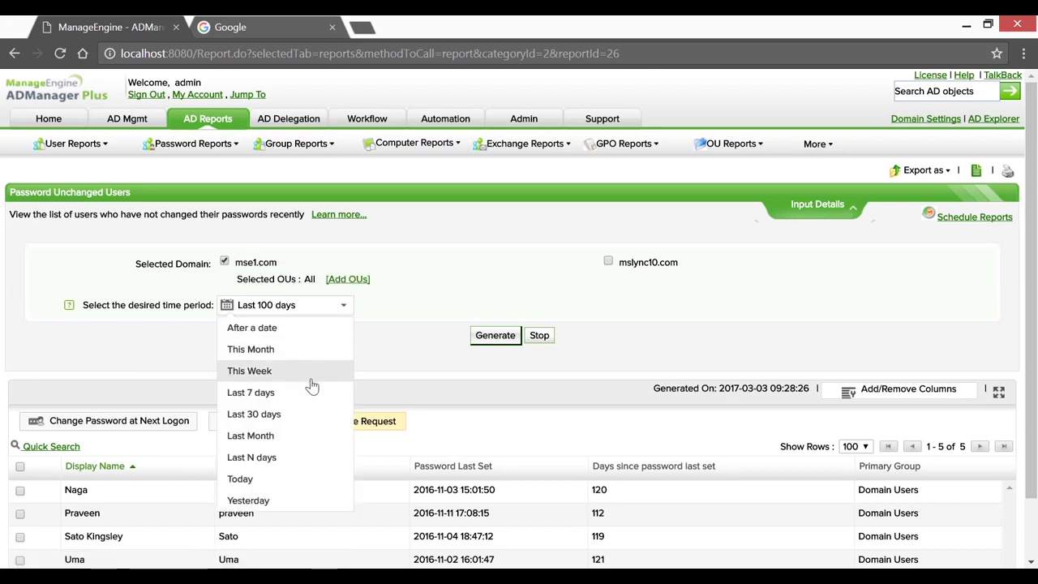
{"action": "left_click", "coordinate": [251, 458]}
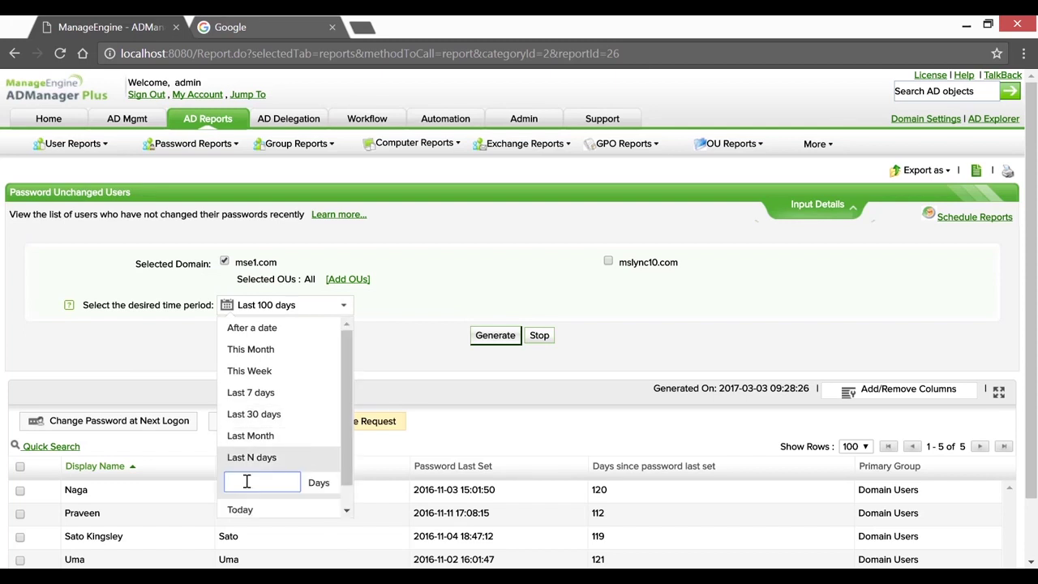
{"action": "key", "text": "Return"}
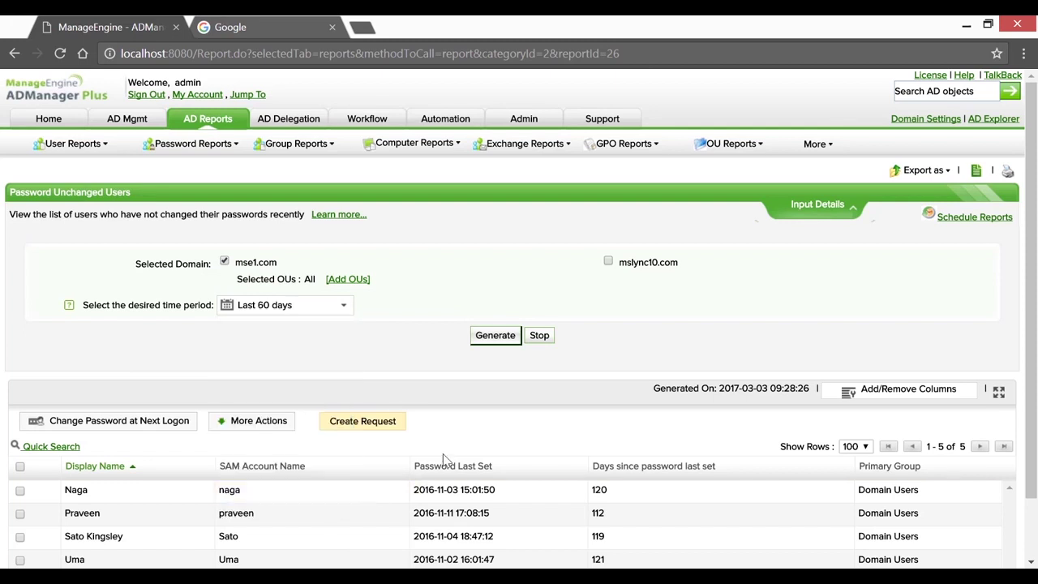
{"action": "left_click", "coordinate": [496, 337]}
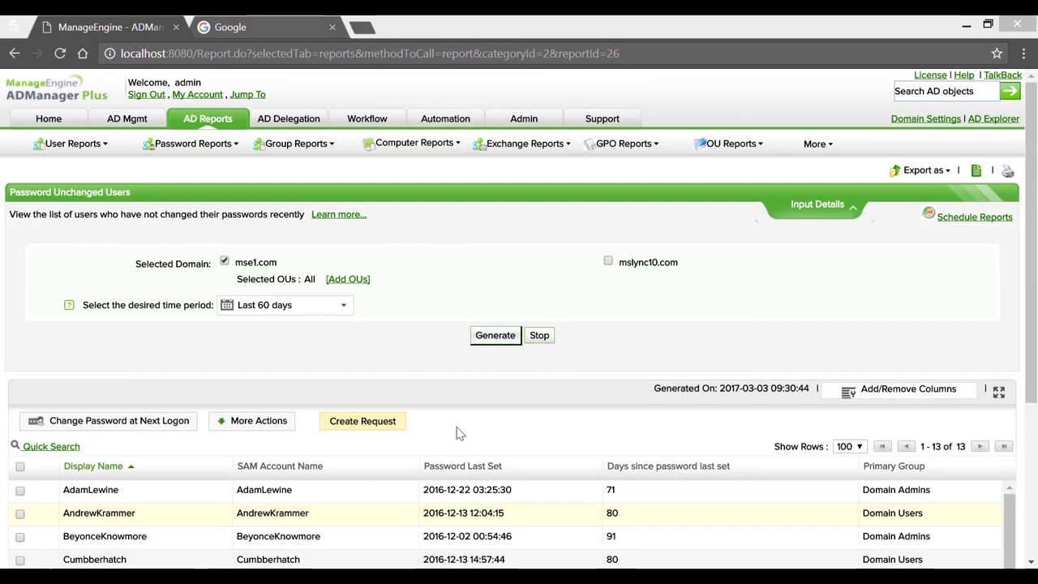
Sort the 13-user report by Primary Group and tick the three Domain Admins accounts.
{"action": "left_click_drag", "start_coordinate": [1033, 393], "coordinate": [1033, 506]}
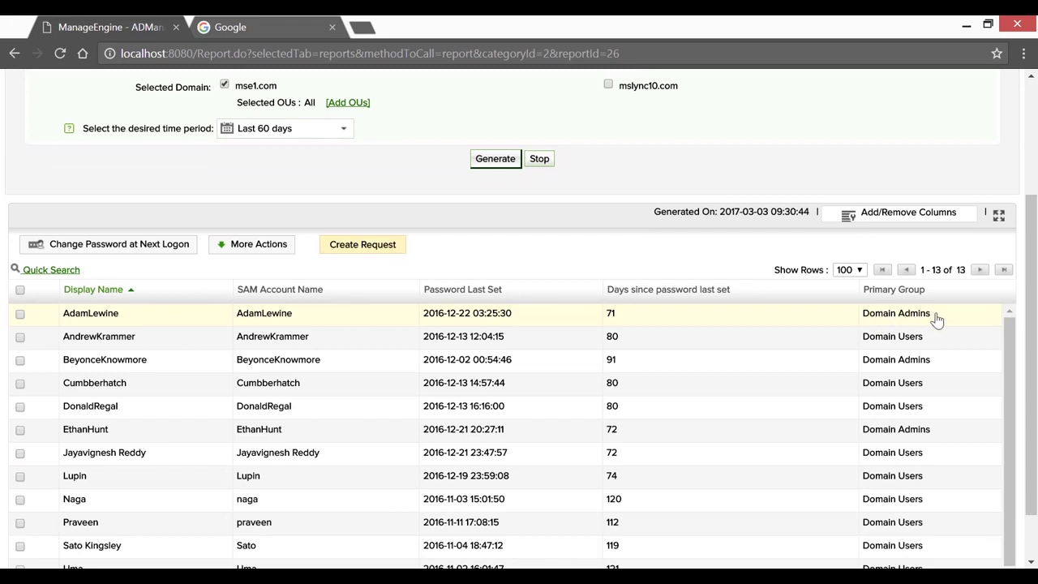
{"action": "left_click", "coordinate": [897, 297]}
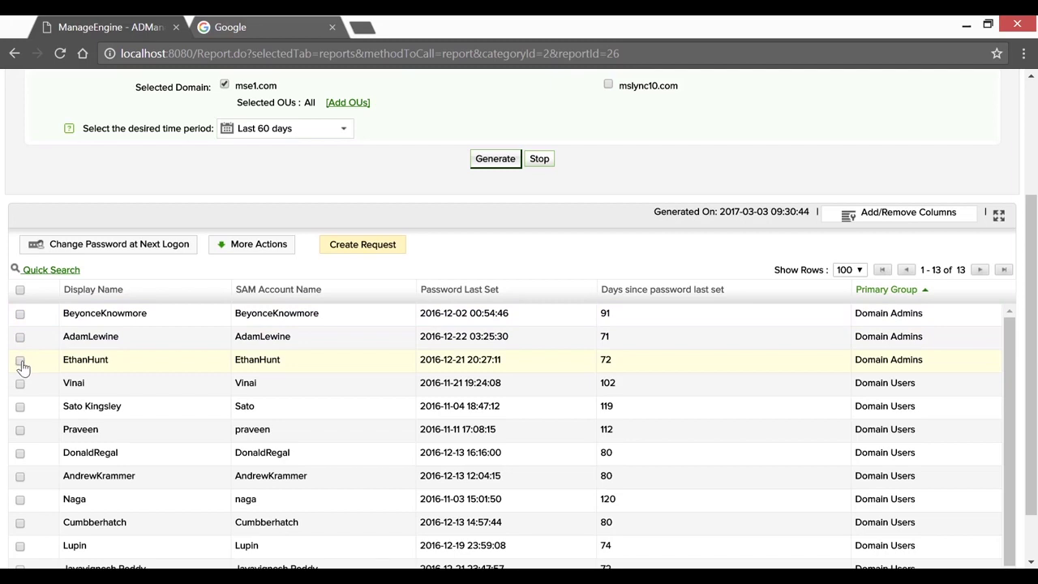
{"action": "left_click", "coordinate": [20, 360]}
{"action": "left_click", "coordinate": [20, 336]}
{"action": "left_click", "coordinate": [21, 313]}
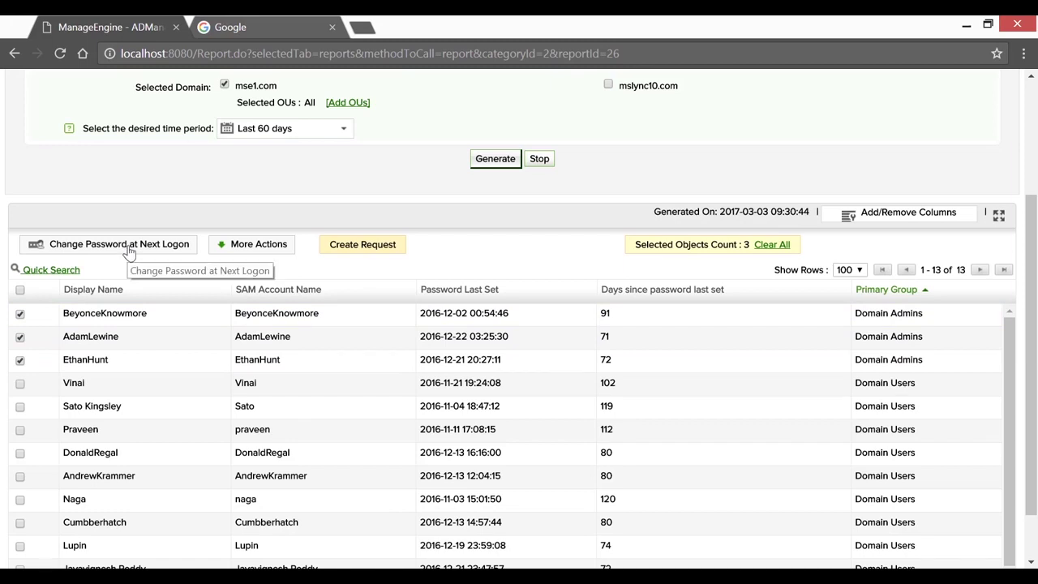
Choose Reset Password as the bulk action under More Actions.
{"action": "left_click", "coordinate": [249, 246]}
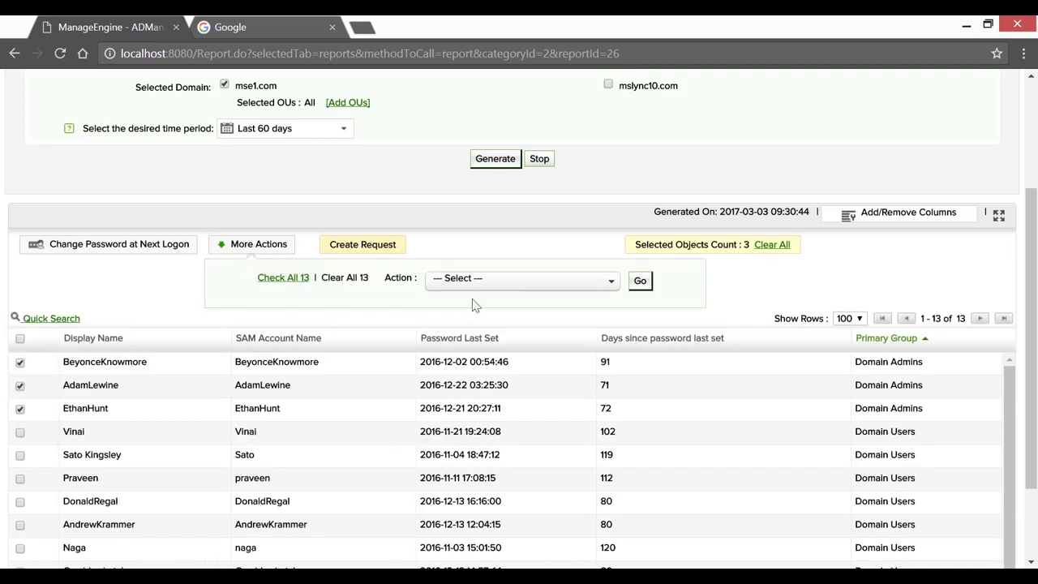
{"action": "left_click", "coordinate": [519, 288]}
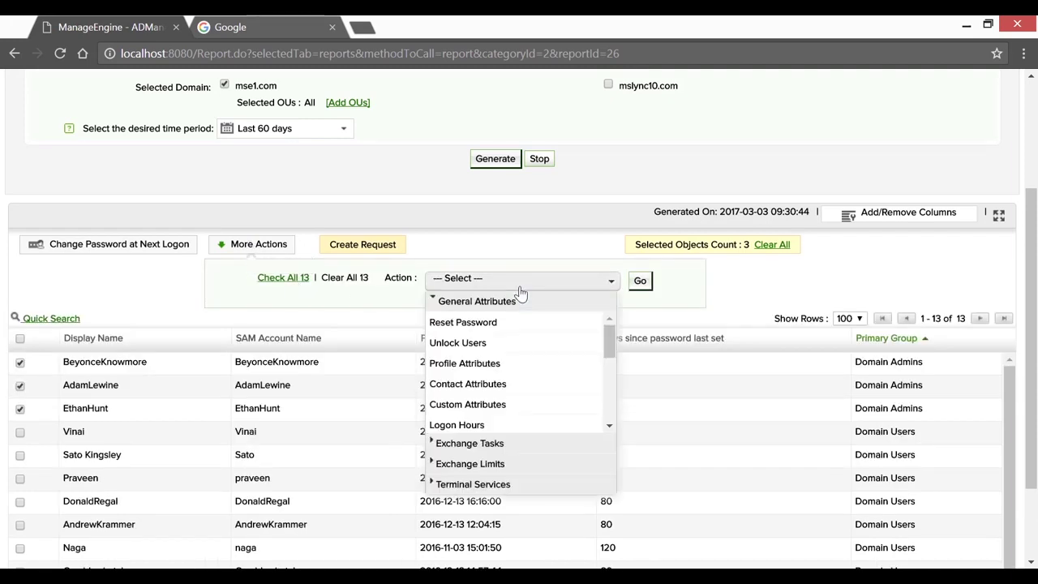
{"action": "left_click", "coordinate": [498, 324]}
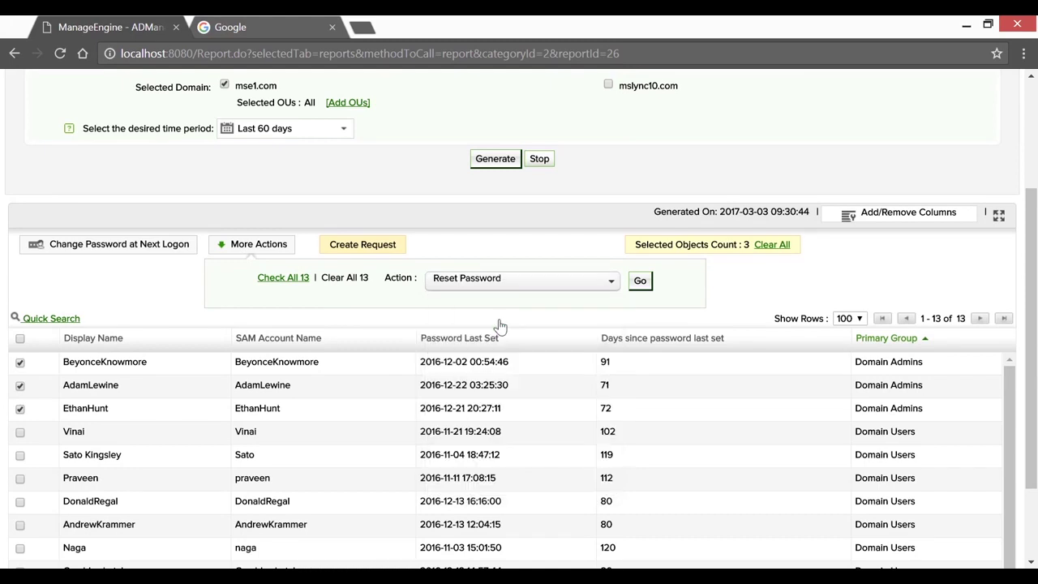
Start the reset with Type a password, entering and confirming the new password.
{"action": "left_click", "coordinate": [639, 282]}
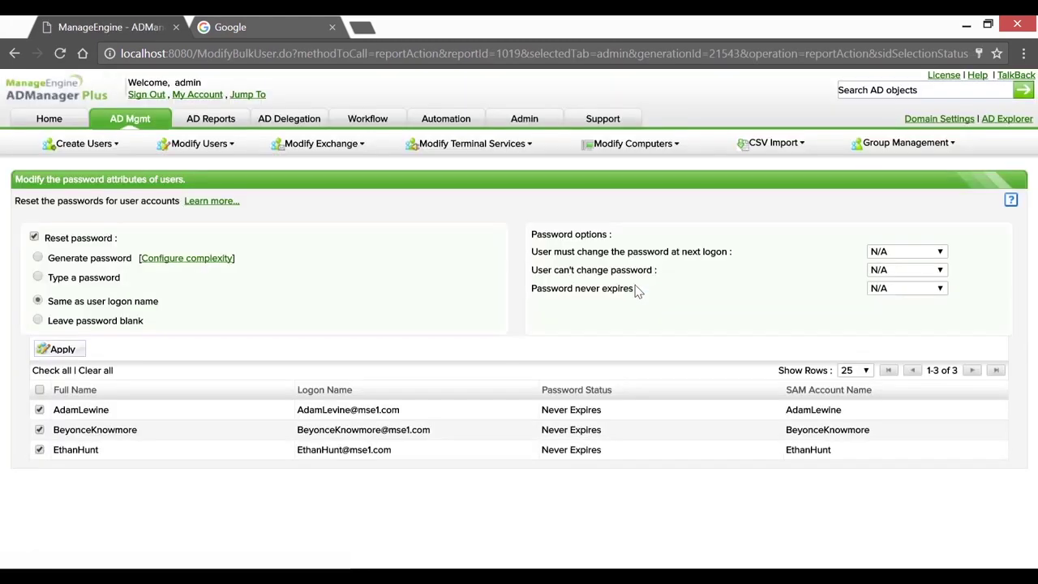
{"action": "left_click", "coordinate": [37, 278]}
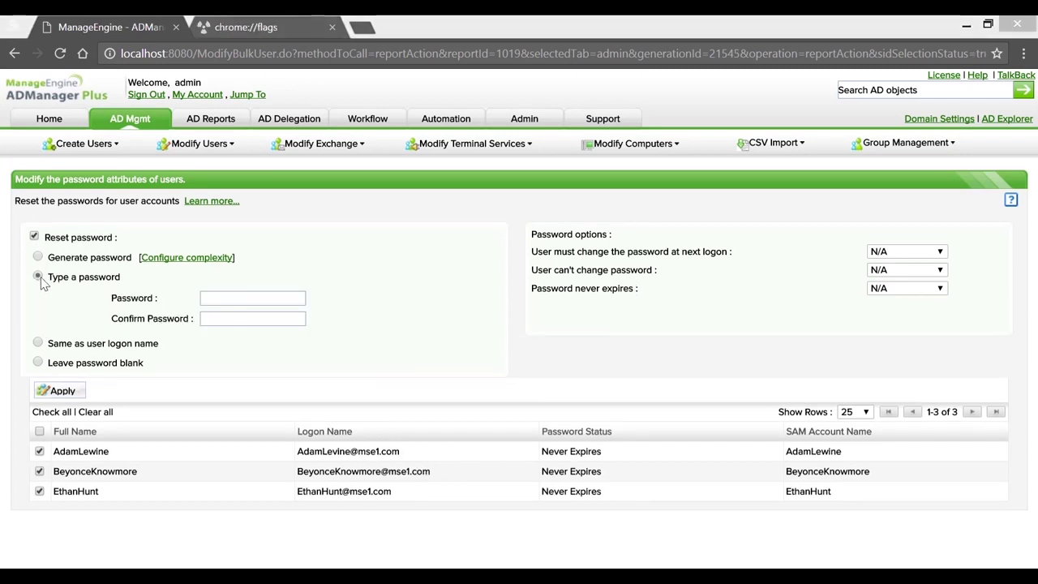
{"action": "left_click", "coordinate": [231, 299]}
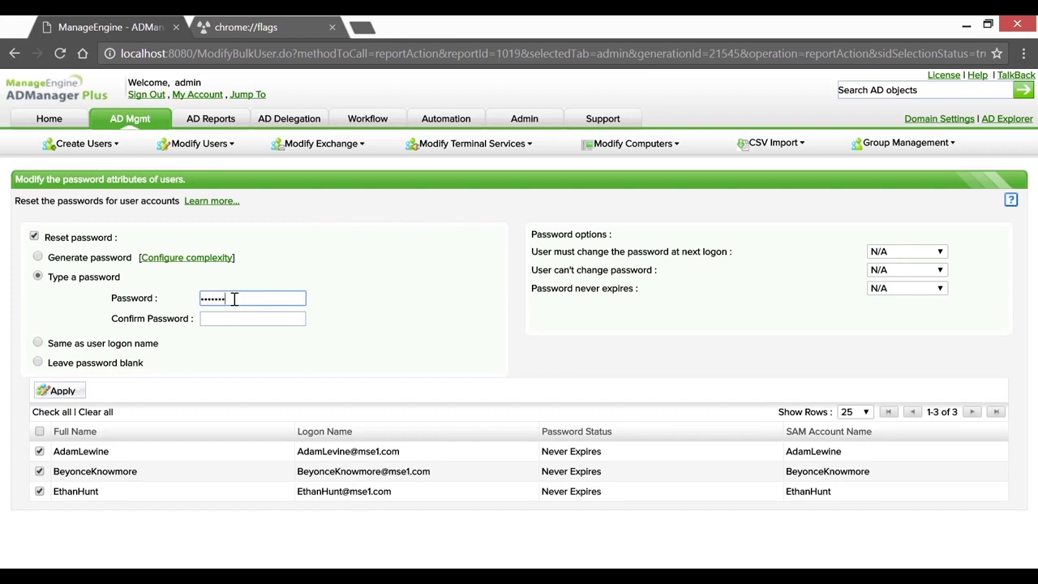
{"action": "left_click", "coordinate": [269, 324]}
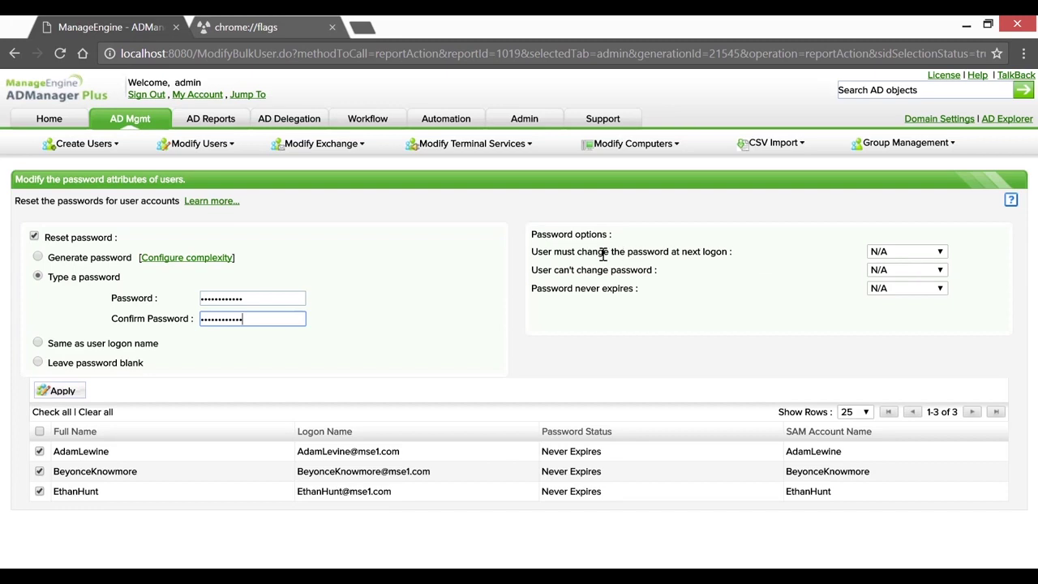
{"action": "left_click_drag", "start_coordinate": [532, 251], "coordinate": [730, 250]}
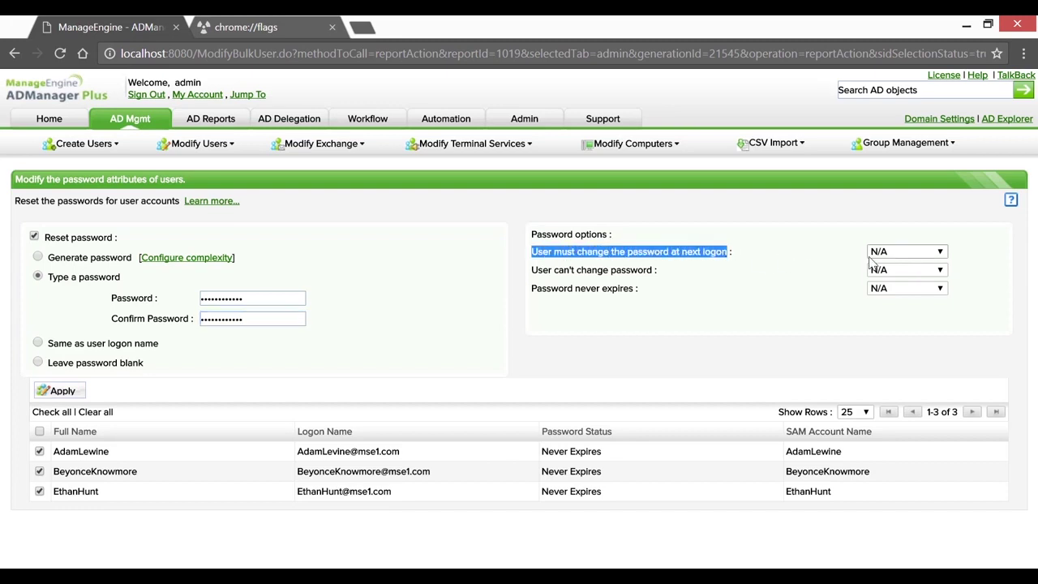
Set must change at next logon Yes, can't change and never expires No, then apply.
{"action": "left_click", "coordinate": [909, 256]}
{"action": "left_click", "coordinate": [902, 277]}
{"action": "left_click", "coordinate": [644, 300]}
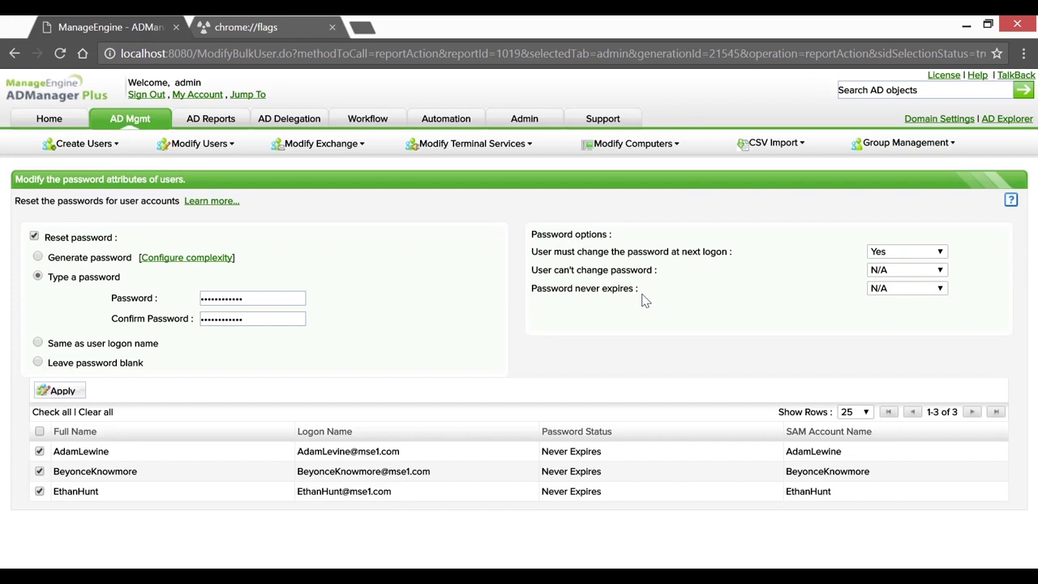
{"action": "left_click", "coordinate": [913, 273]}
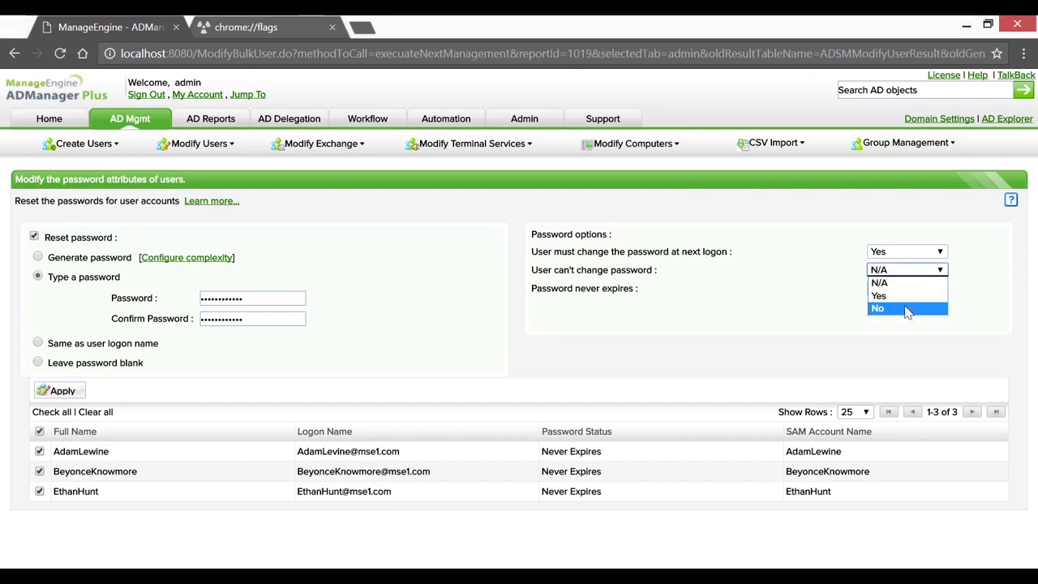
{"action": "left_click", "coordinate": [906, 309]}
{"action": "left_click", "coordinate": [910, 288]}
{"action": "left_click", "coordinate": [913, 327]}
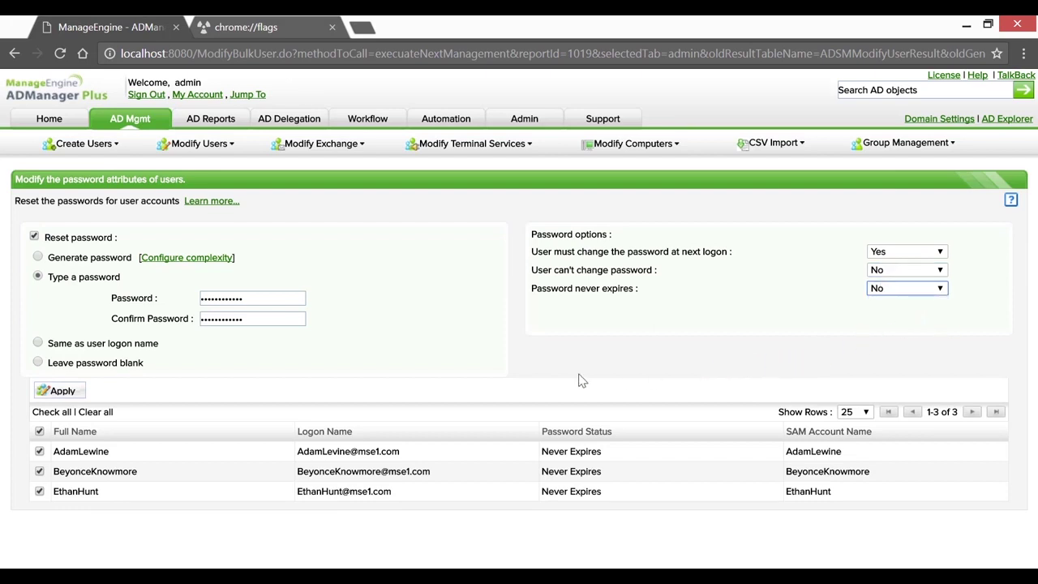
{"action": "left_click", "coordinate": [58, 392]}
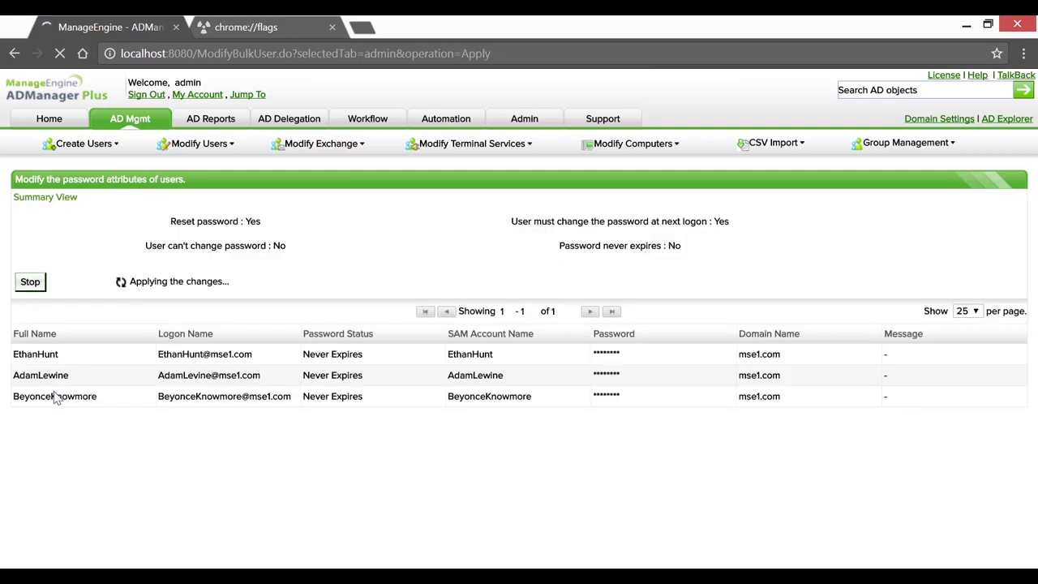